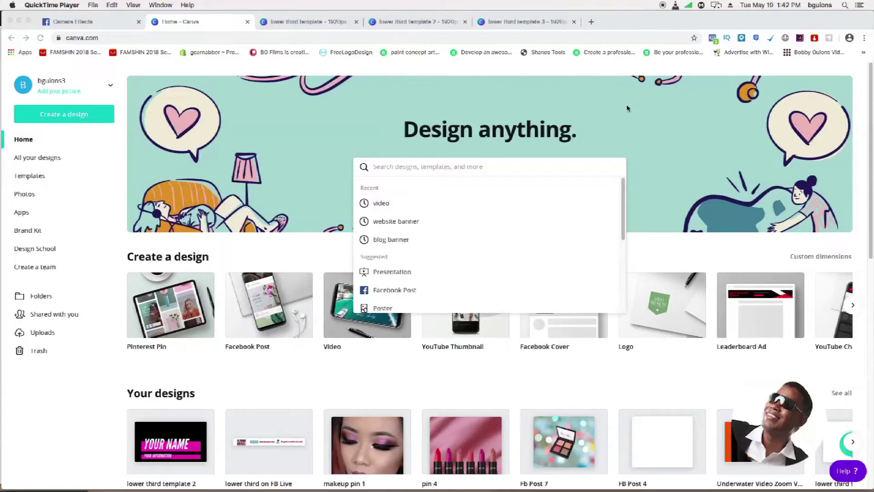
- Compare lower third templates 1, 2 and 3 (teal blob), settling on black-and-magenta template 2
{"action": "left_click", "coordinate": [309, 26]}
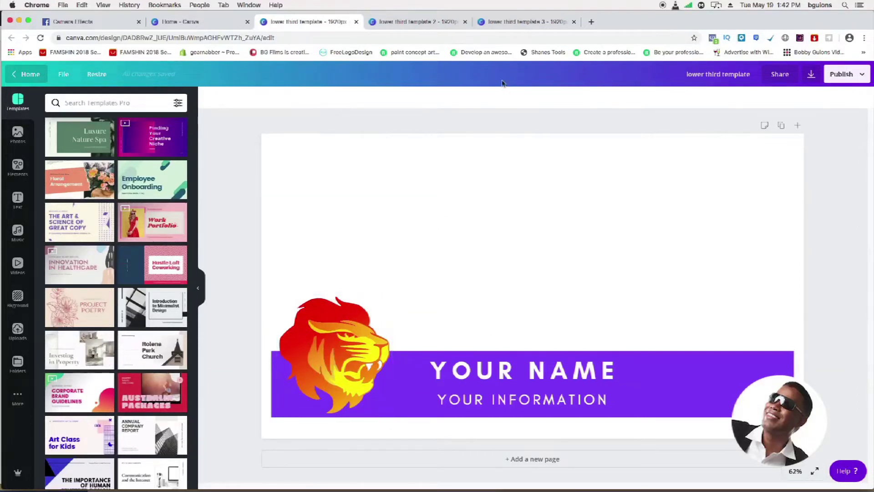
{"action": "left_click", "coordinate": [421, 22]}
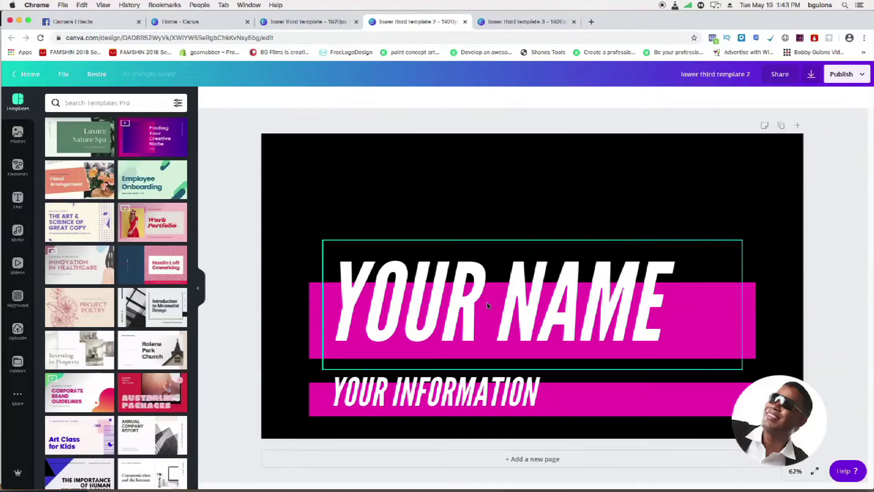
{"action": "left_click", "coordinate": [506, 18]}
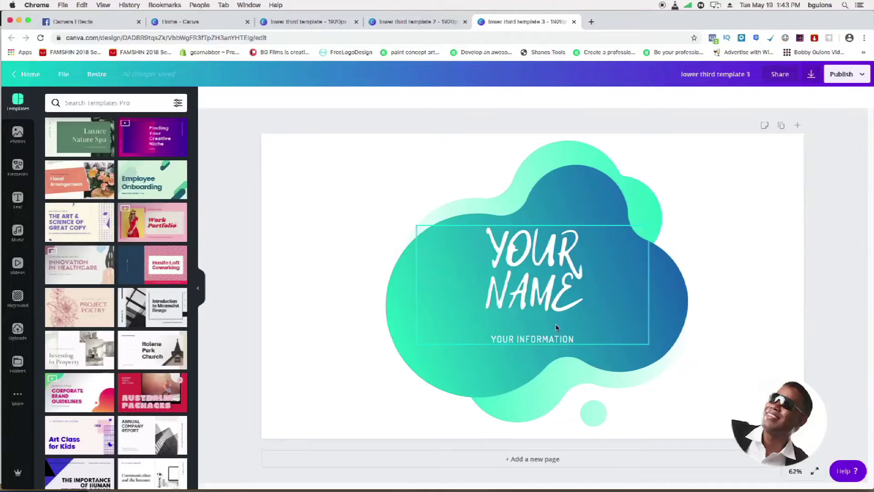
{"action": "left_click", "coordinate": [402, 23]}
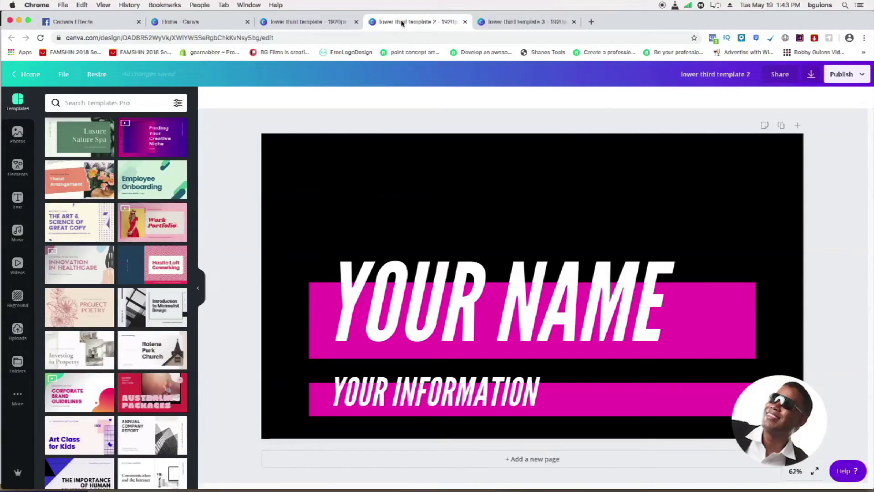
- Replace YOUR NAME with the presenter's full name and set its font size to 250
{"action": "double_click", "coordinate": [468, 296]}
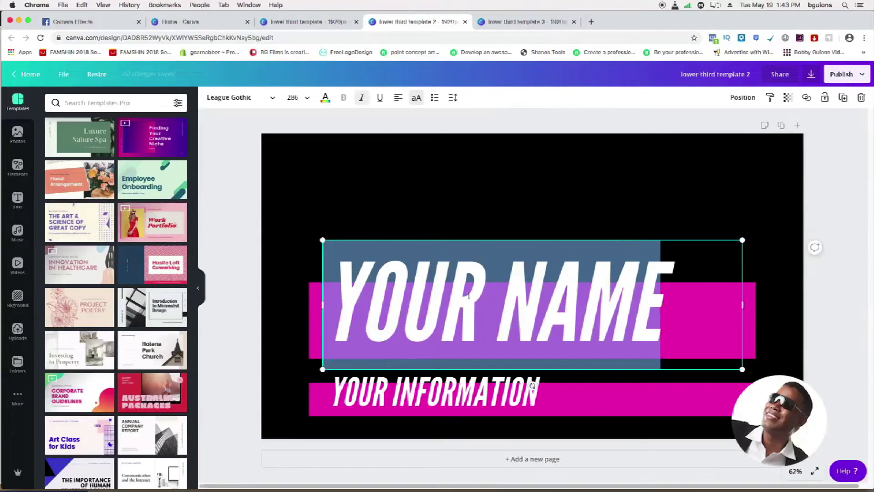
{"action": "type", "text": "BOBBY"}
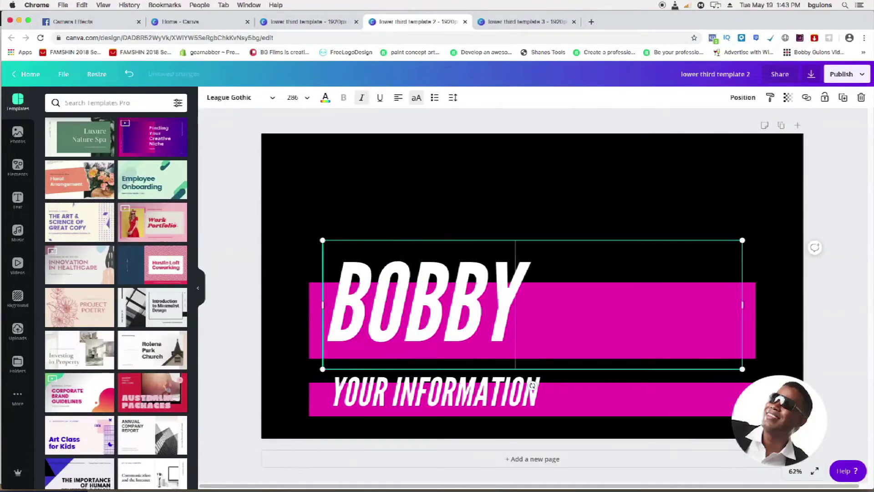
{"action": "type", "text": " GUIONS"}
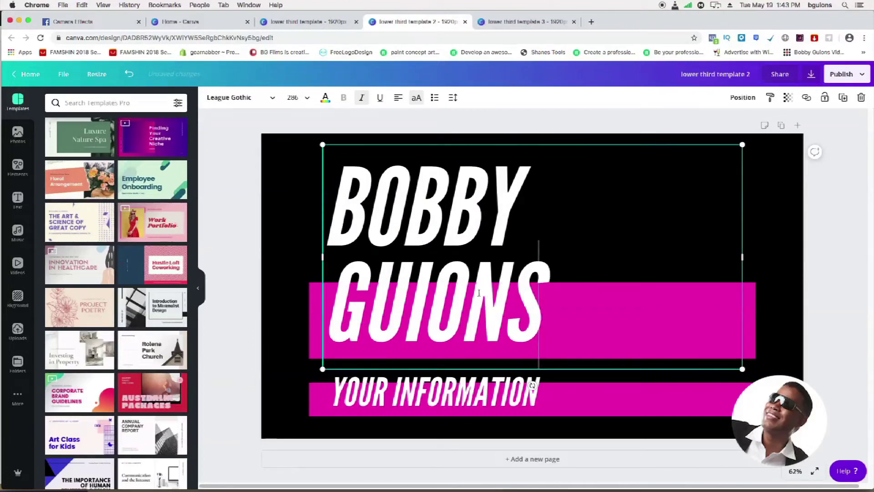
{"action": "left_click_drag", "start_coordinate": [539, 346], "coordinate": [396, 121]}
{"action": "left_click", "coordinate": [302, 97]}
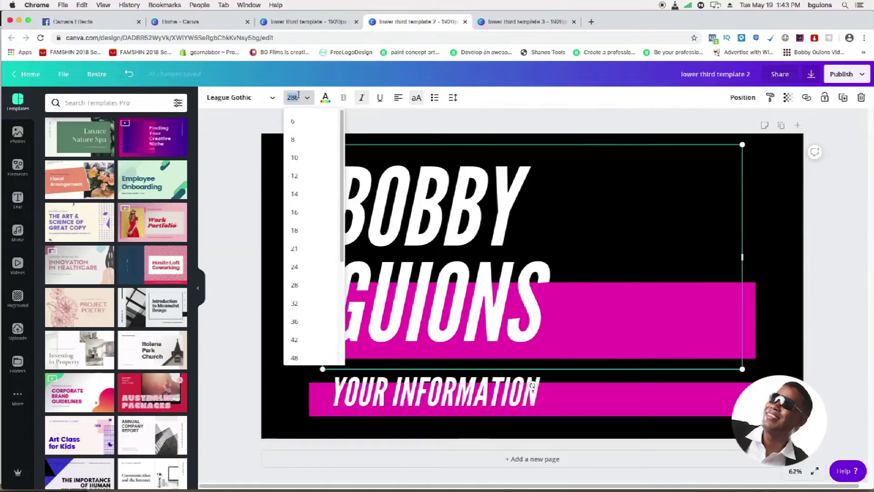
{"action": "type", "text": "250"}
{"action": "key", "text": "Return"}
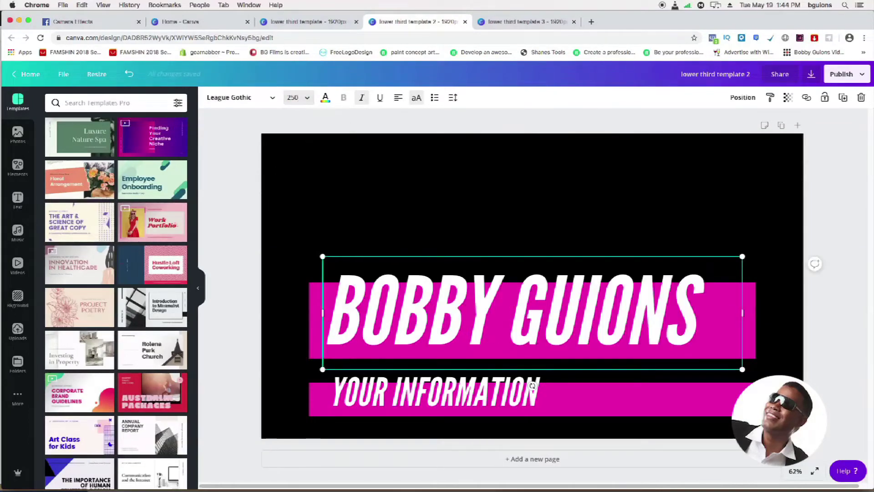
- Retype the YOUR INFORMATION subtitle as SOCIAL MEDIA MARKETER
{"action": "left_click", "coordinate": [426, 396]}
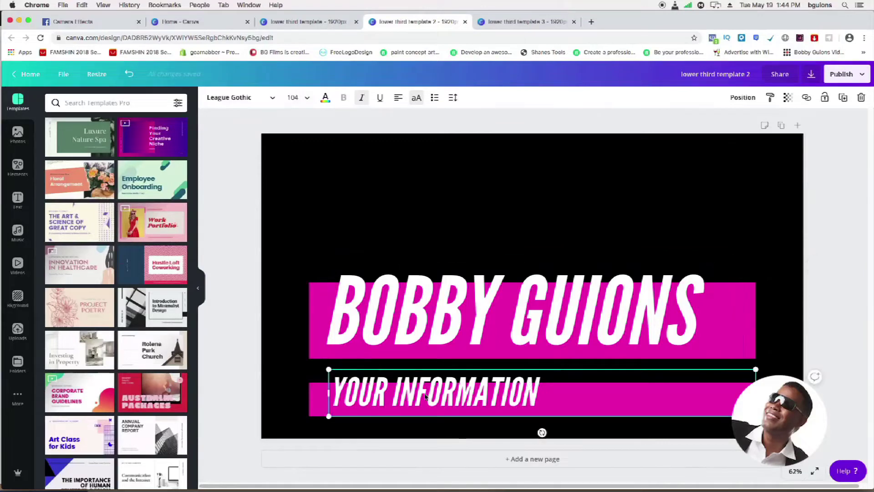
{"action": "left_click", "coordinate": [424, 395]}
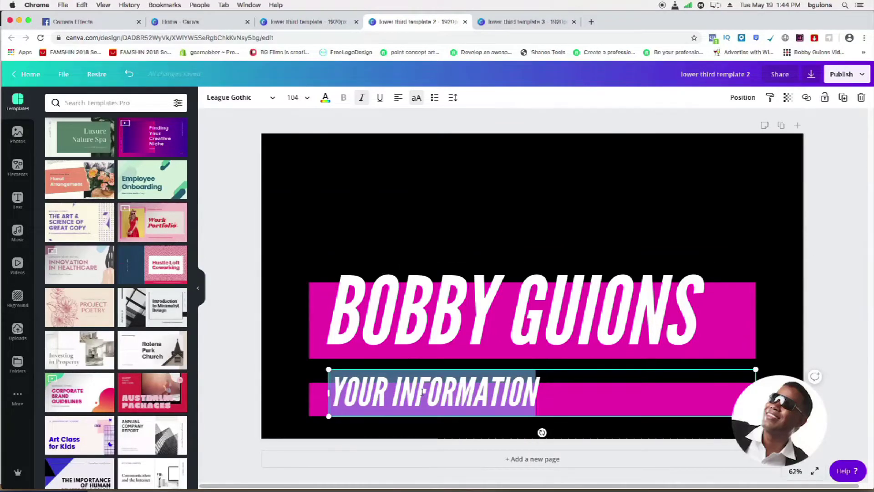
{"action": "type", "text": "SOCIA"}
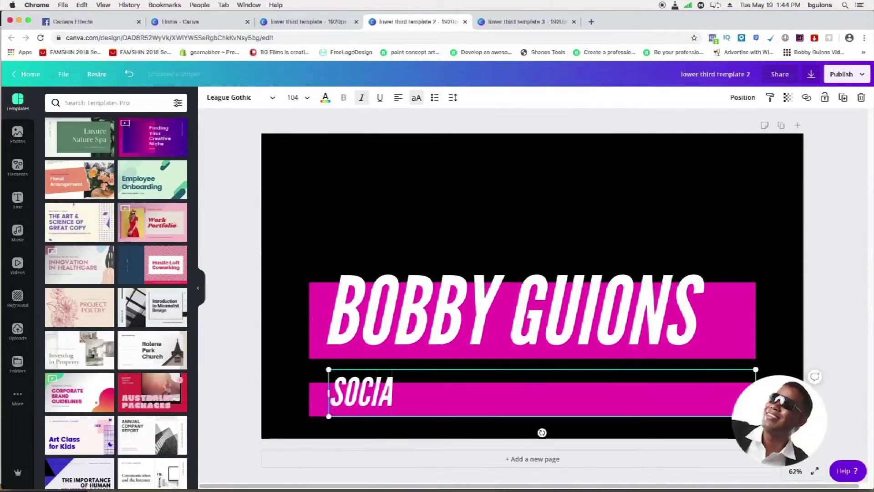
{"action": "type", "text": "L MED"}
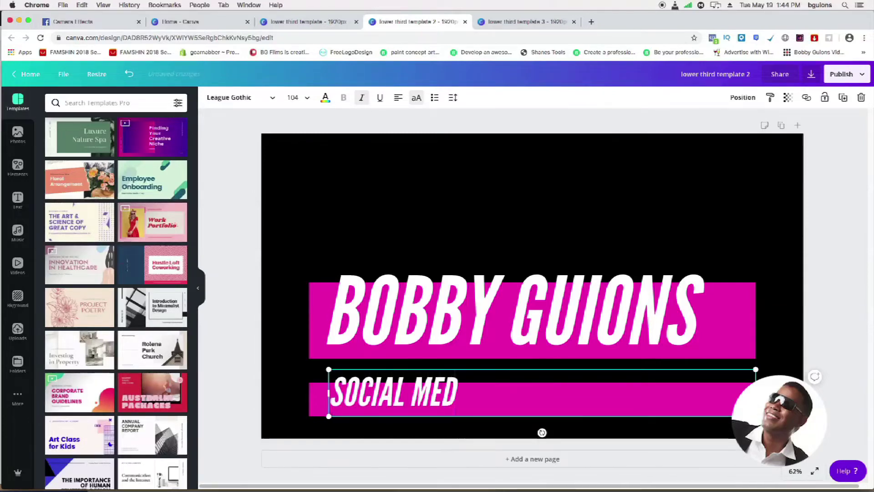
{"action": "type", "text": "IA MARKETER"}
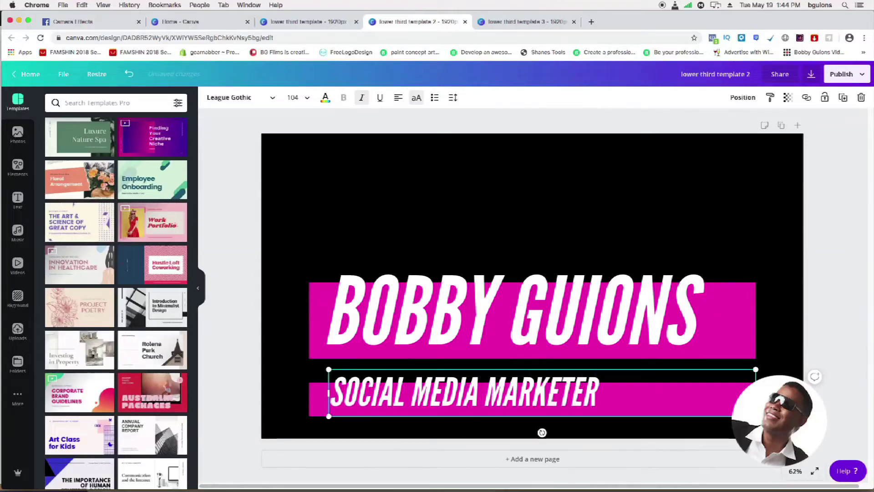
{"action": "left_click", "coordinate": [473, 206]}
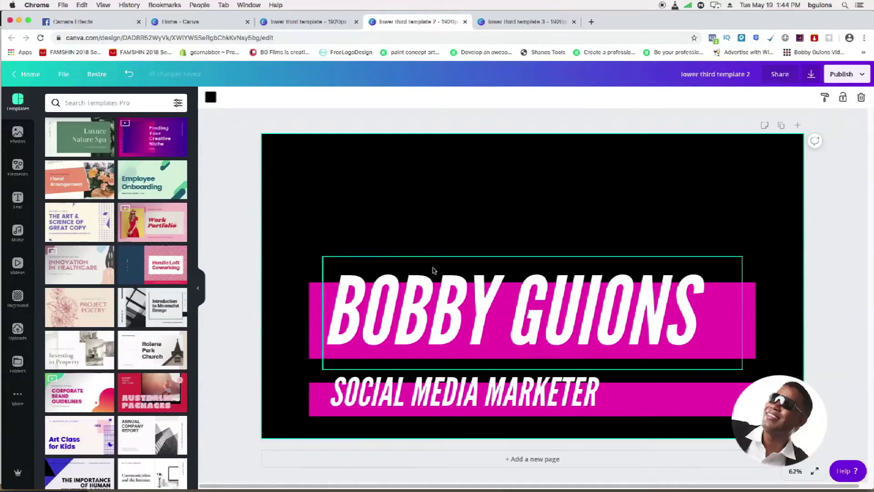
- Show the Elements library of shapes, grids and frames in the side panel
{"action": "left_click", "coordinate": [22, 167]}
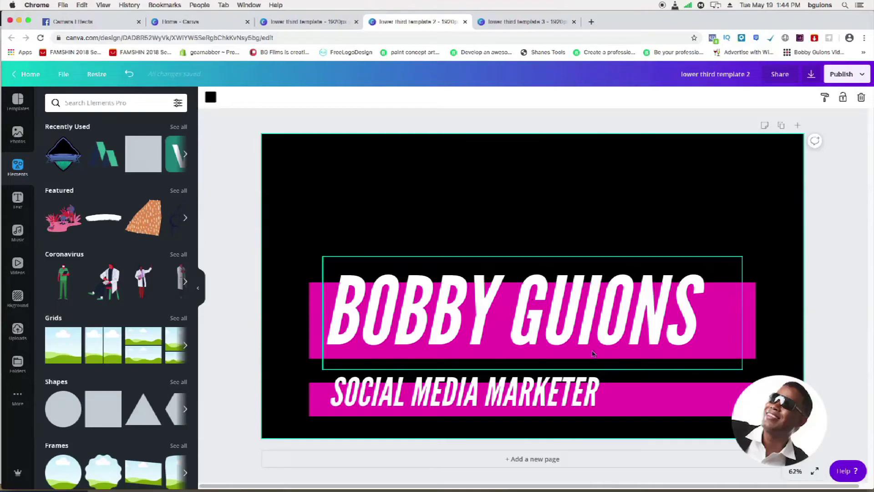
- Download the lower third as a PNG with a transparent background, then return to the editor
{"action": "left_click", "coordinate": [863, 75]}
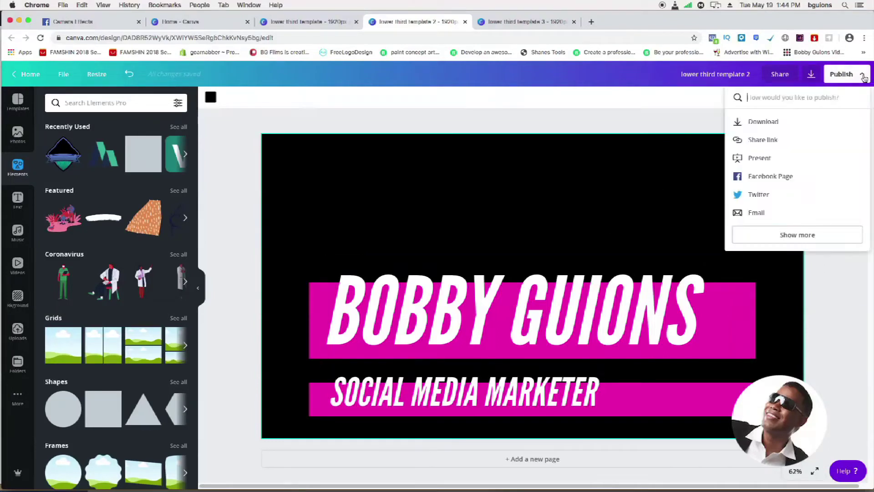
{"action": "left_click", "coordinate": [765, 121]}
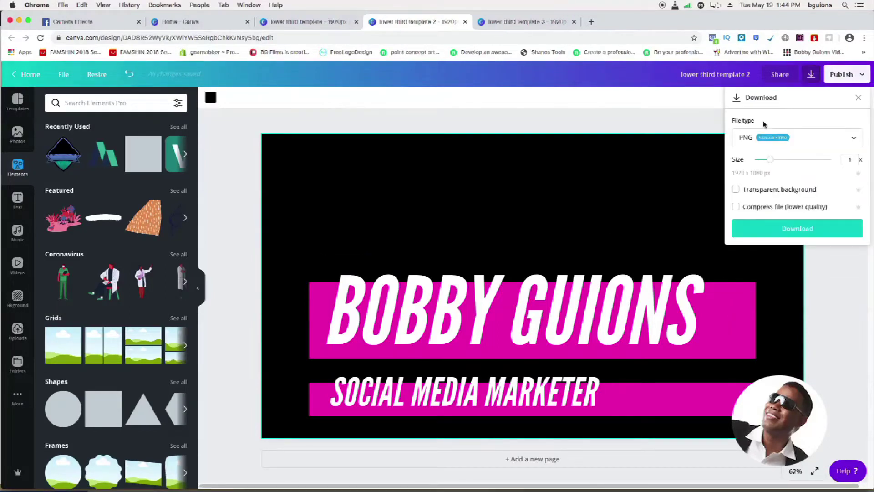
{"action": "left_click", "coordinate": [736, 190]}
{"action": "left_click", "coordinate": [776, 234]}
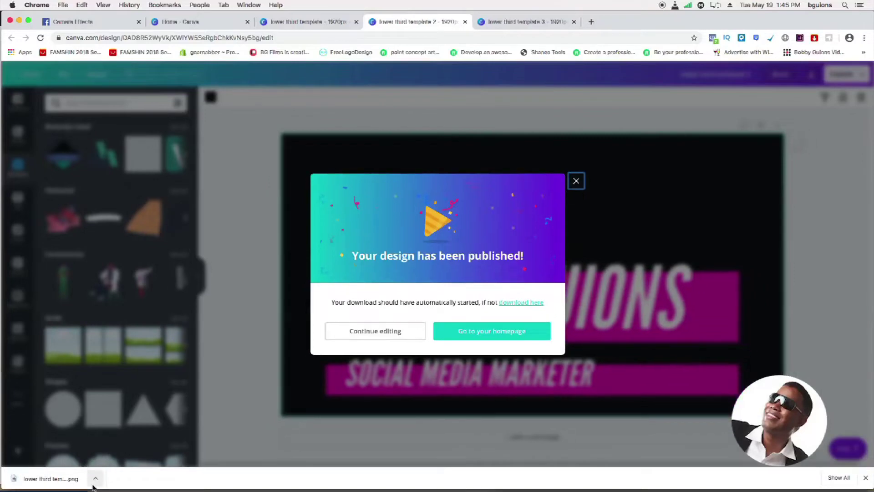
{"action": "left_click", "coordinate": [576, 182]}
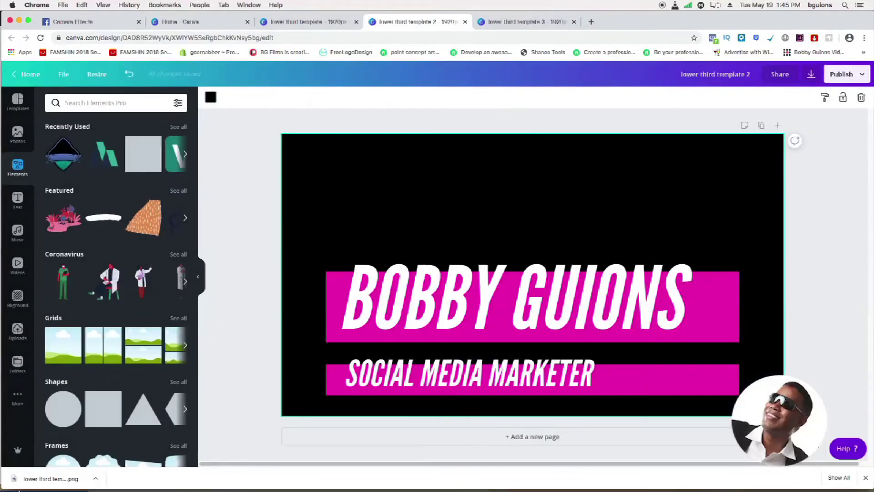
{"action": "left_click", "coordinate": [95, 479]}
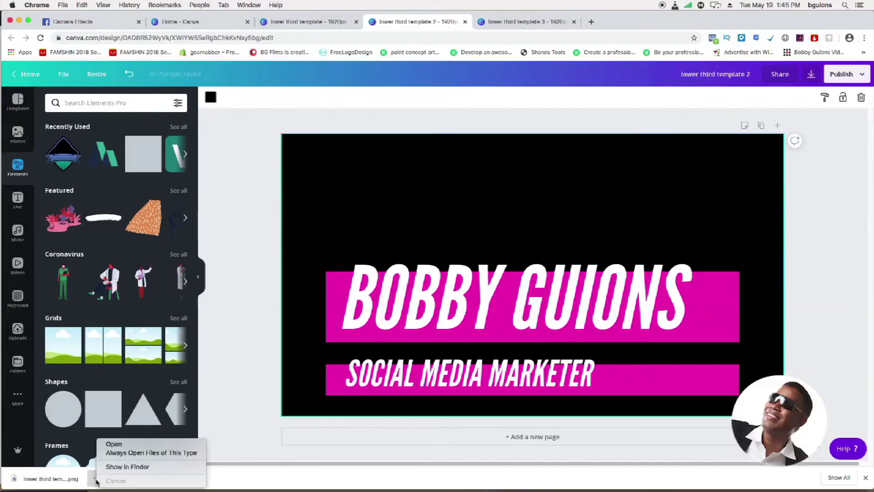
{"action": "left_click", "coordinate": [124, 444]}
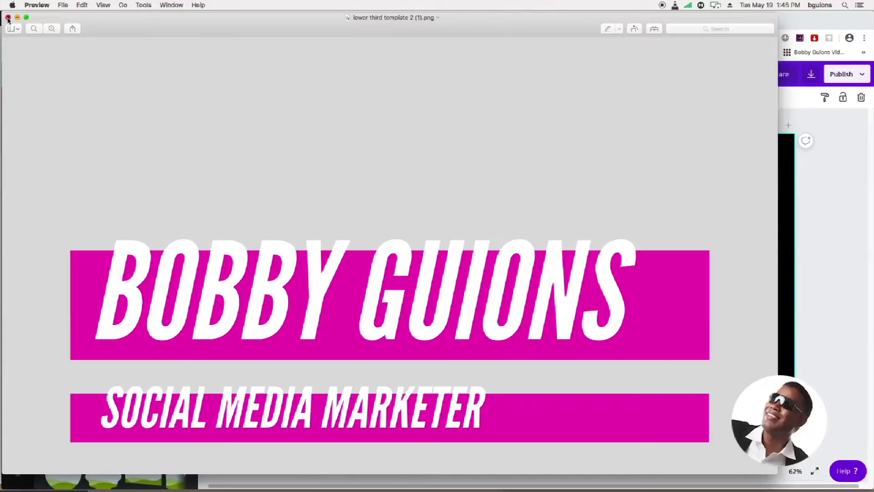
{"action": "left_click", "coordinate": [8, 17]}
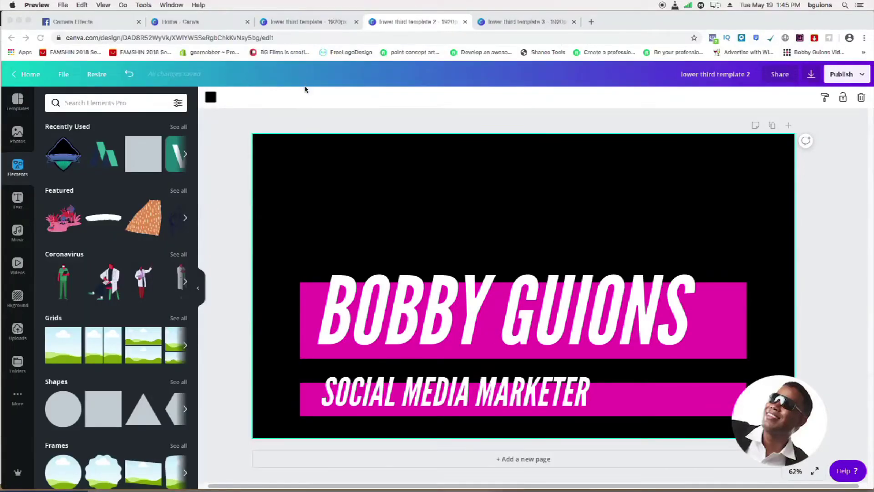
- Switch to the Facebook Camera Effects page and begin creating a new frame
{"action": "left_click", "coordinate": [104, 27]}
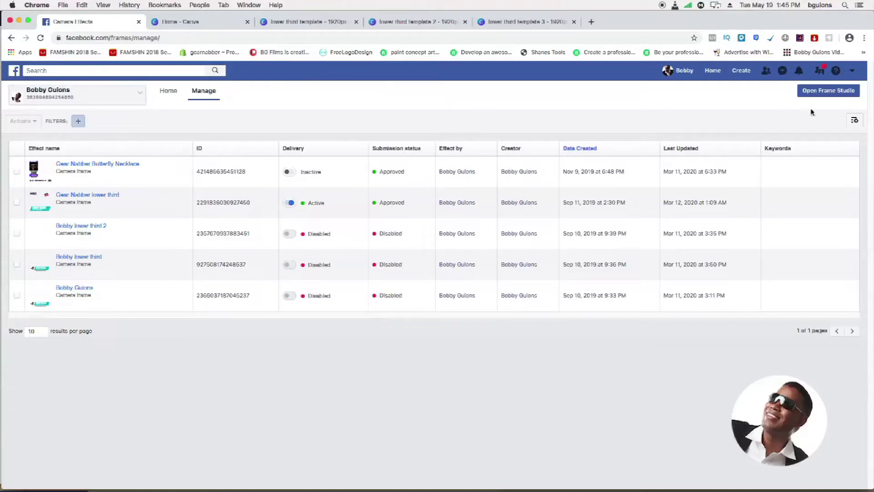
{"action": "left_click", "coordinate": [822, 94]}
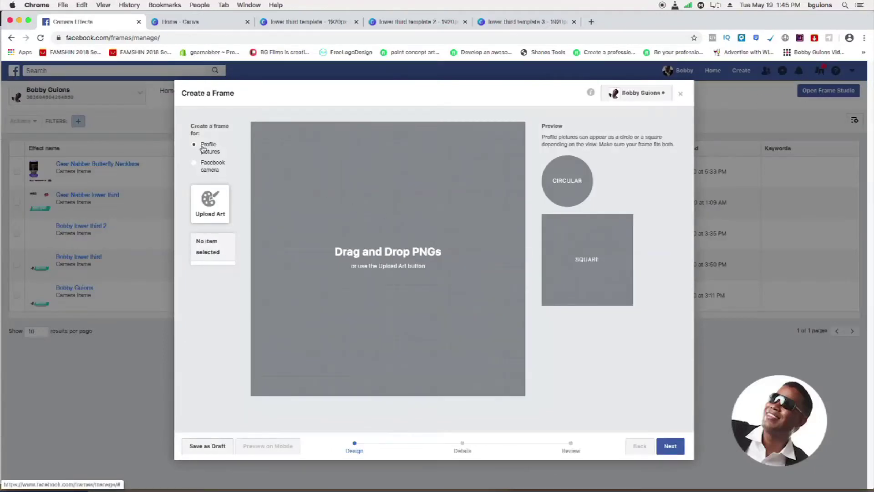
- Create a Facebook camera frame and upload lower third template 2 (1).png as its art
{"action": "left_click", "coordinate": [207, 200]}
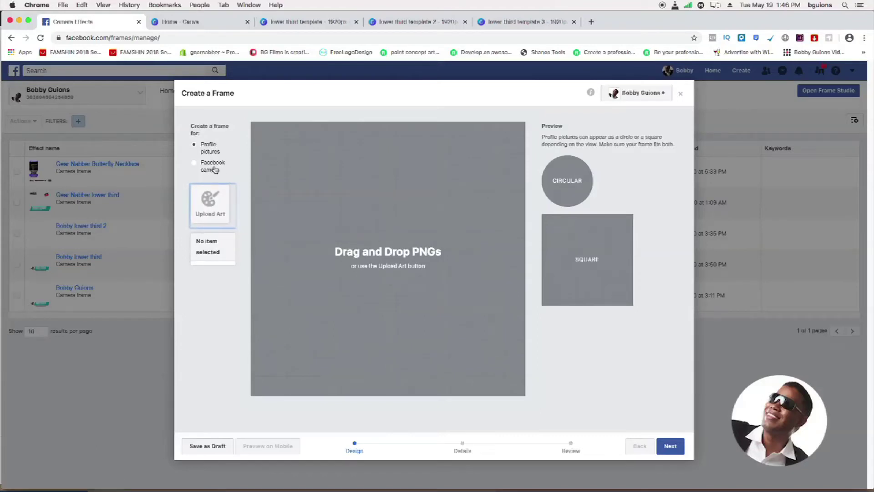
{"action": "left_click", "coordinate": [214, 170]}
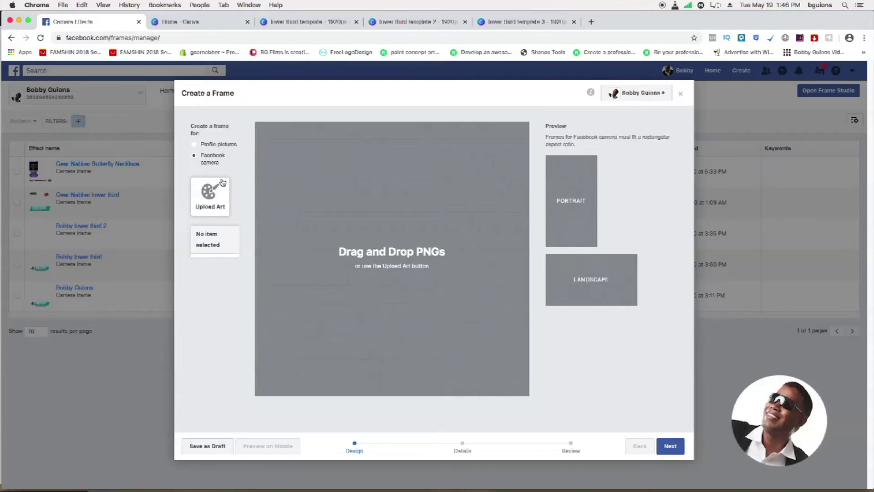
{"action": "left_click", "coordinate": [218, 196]}
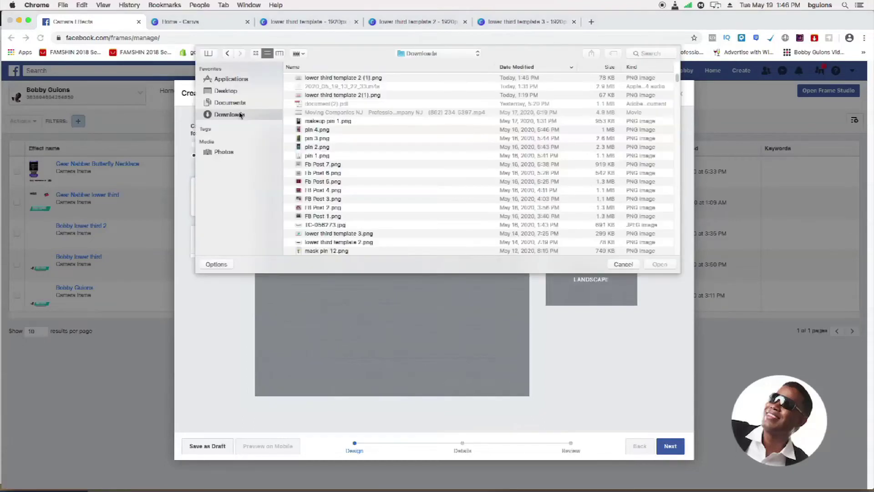
{"action": "left_click", "coordinate": [329, 80]}
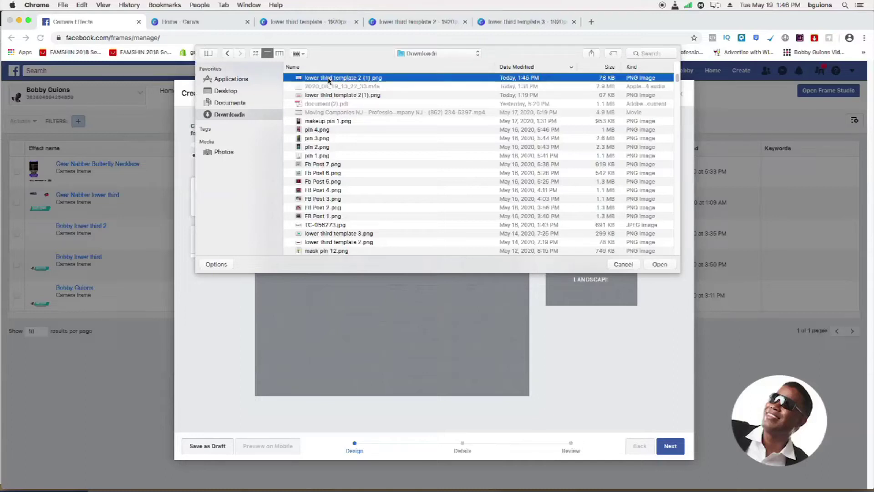
{"action": "left_click", "coordinate": [658, 264]}
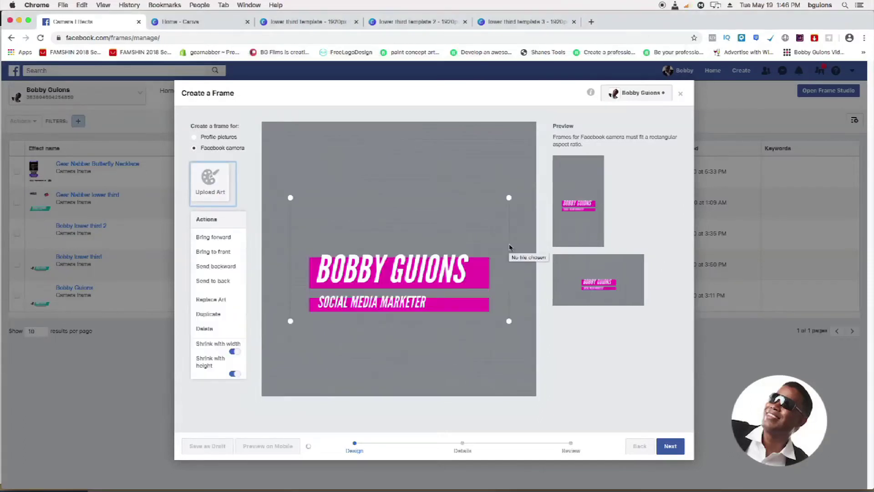
- Drag the lower-third art to the bottom of the frame and check the portrait and landscape previews
{"action": "left_click_drag", "start_coordinate": [433, 247], "coordinate": [438, 314]}
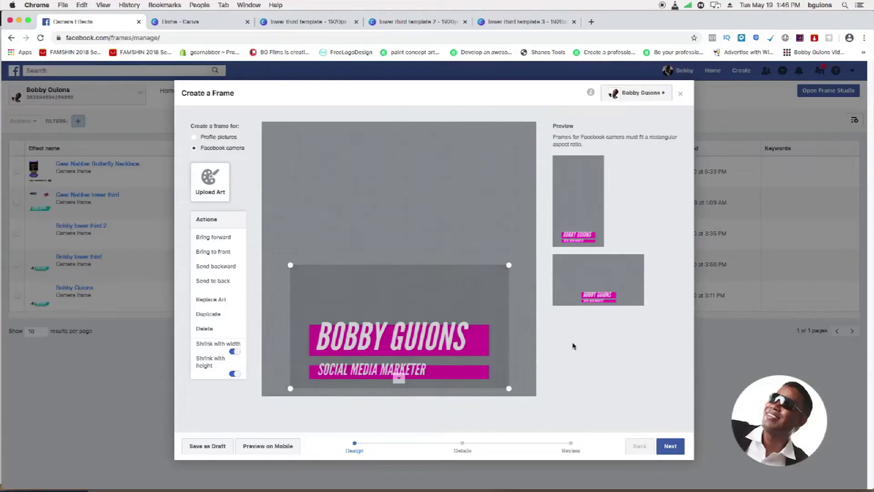
{"action": "mouse_move", "coordinate": [595, 194]}
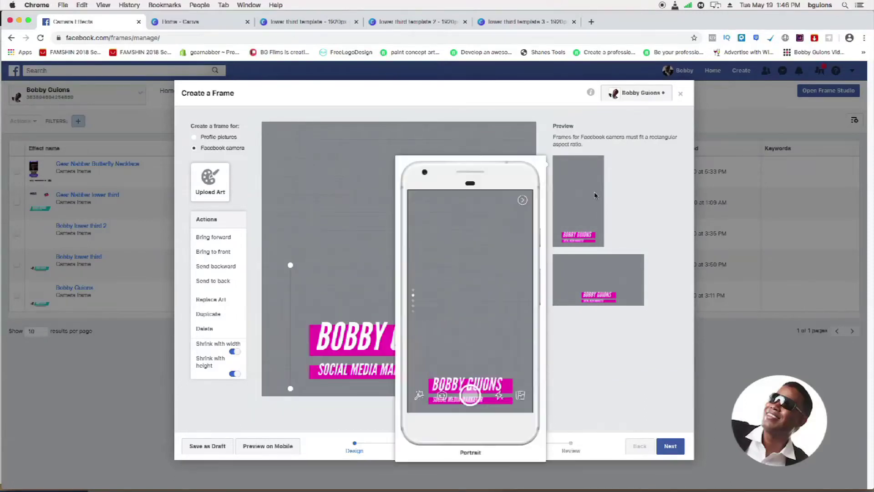
{"action": "mouse_move", "coordinate": [605, 297]}
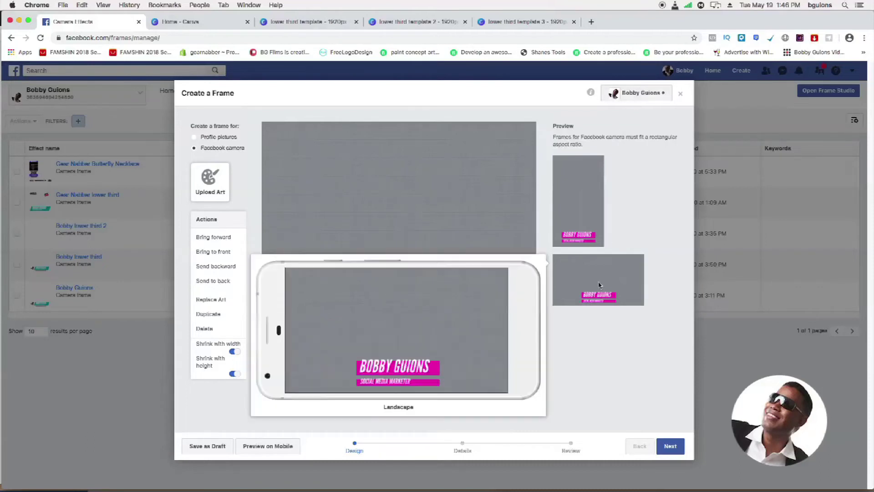
- On the Details step, name the frame after the presenter and continue to Review
{"action": "left_click", "coordinate": [670, 446]}
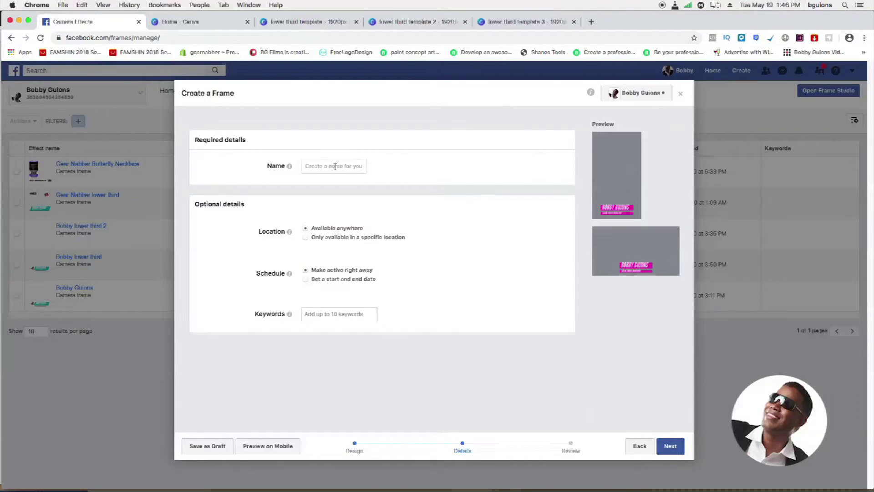
{"action": "type", "text": "Bobby"}
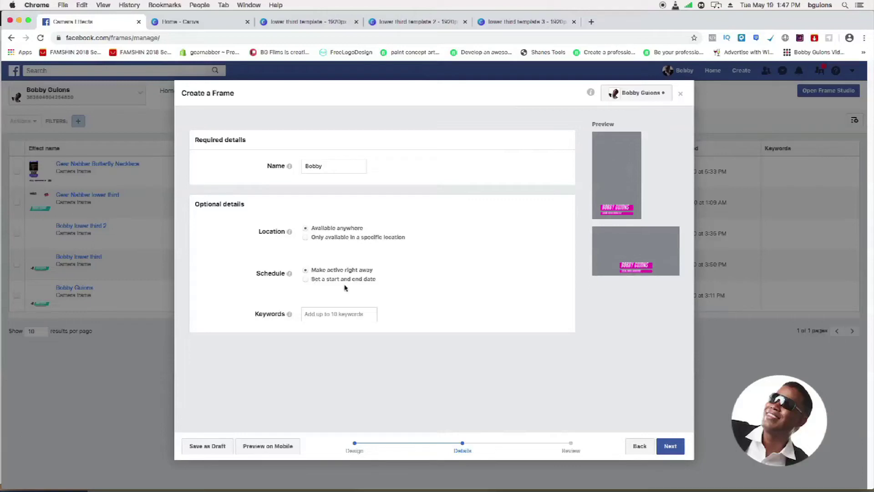
{"action": "left_click", "coordinate": [664, 446]}
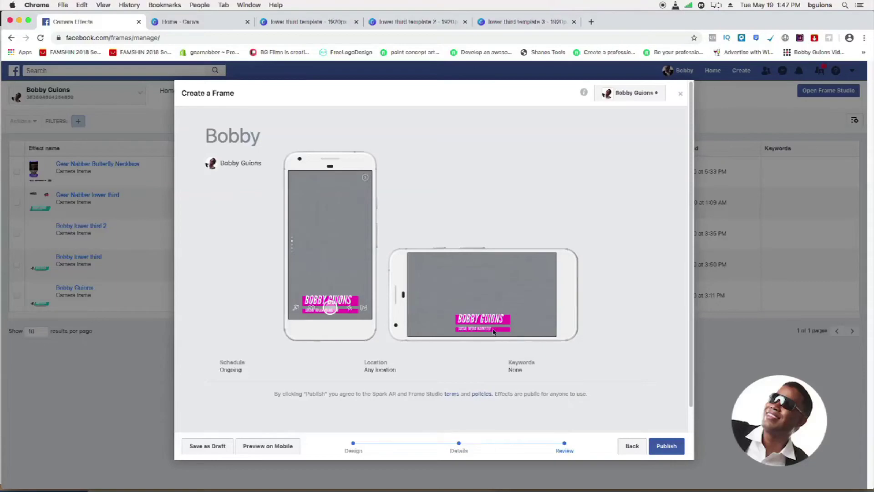
- Publish the camera frame and confirm in the Are You Sure? dialog
{"action": "left_click", "coordinate": [667, 446]}
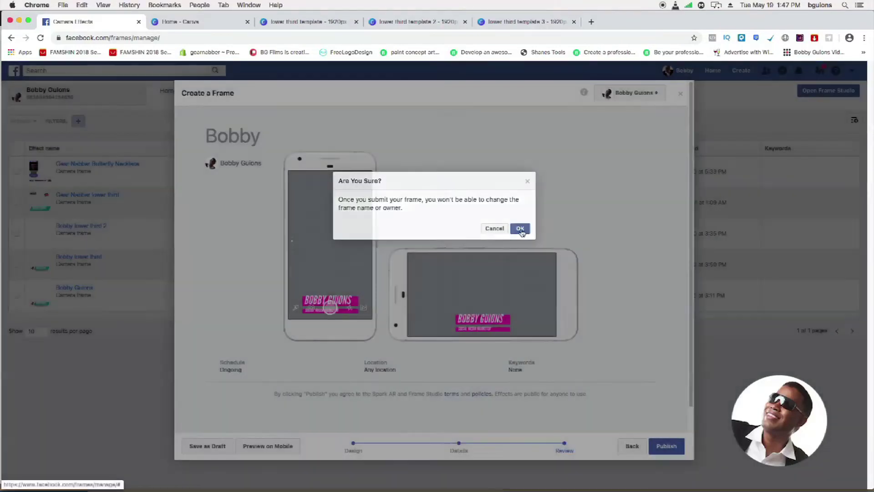
{"action": "left_click", "coordinate": [520, 228]}
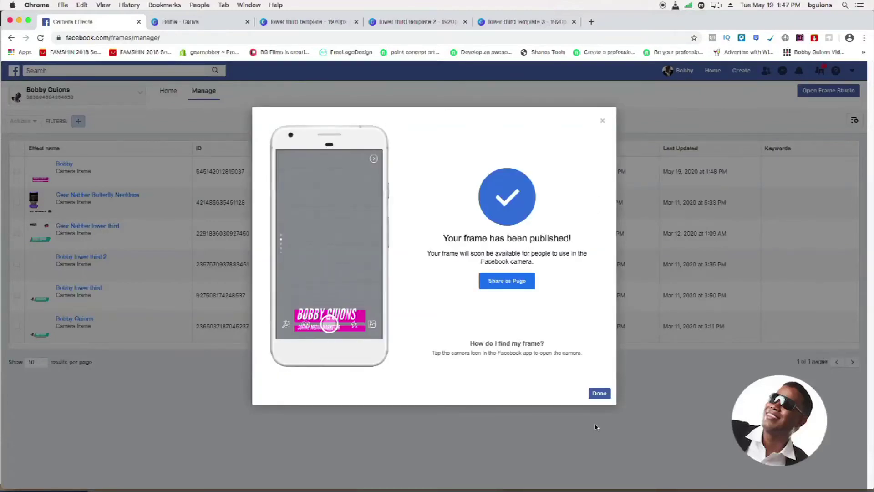
- Close the published-frame confirmation so the frame shows as Active, then return to Canva's home page
{"action": "left_click", "coordinate": [599, 394]}
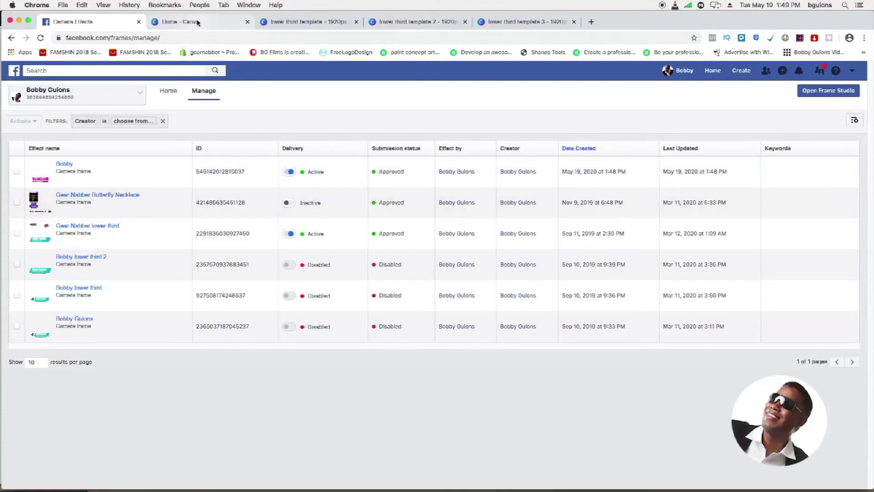
{"action": "left_click", "coordinate": [198, 23]}
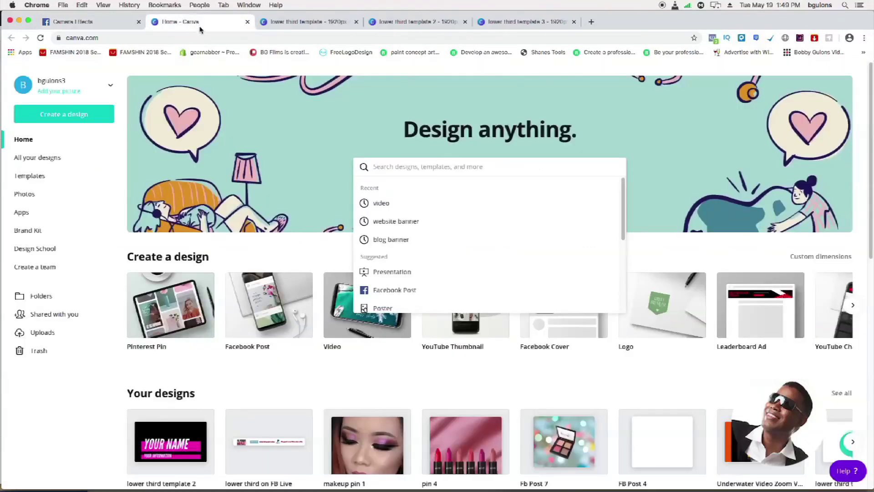